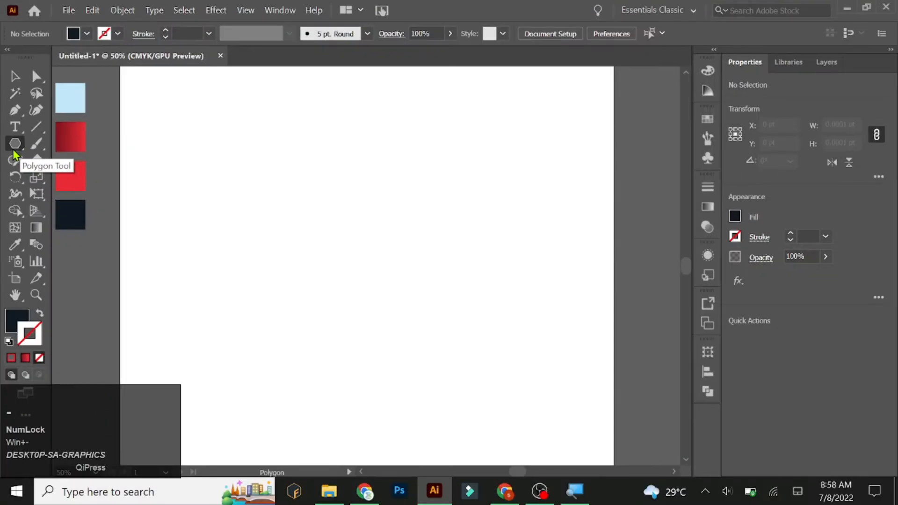
Step: Create a six-sided polygon with a radius of 178.8479 pt in the middle of the artboard
click(361, 265)
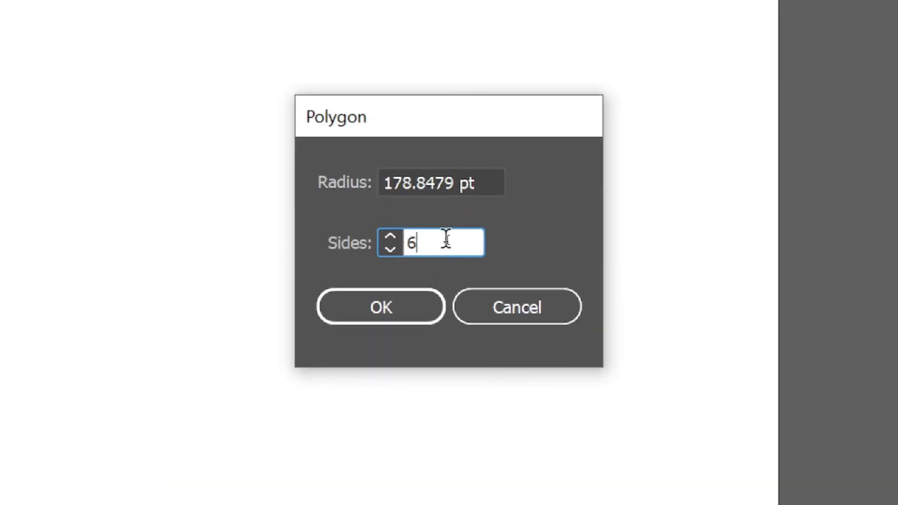
drag(497, 174, 330, 176)
double_click(412, 235)
click(347, 305)
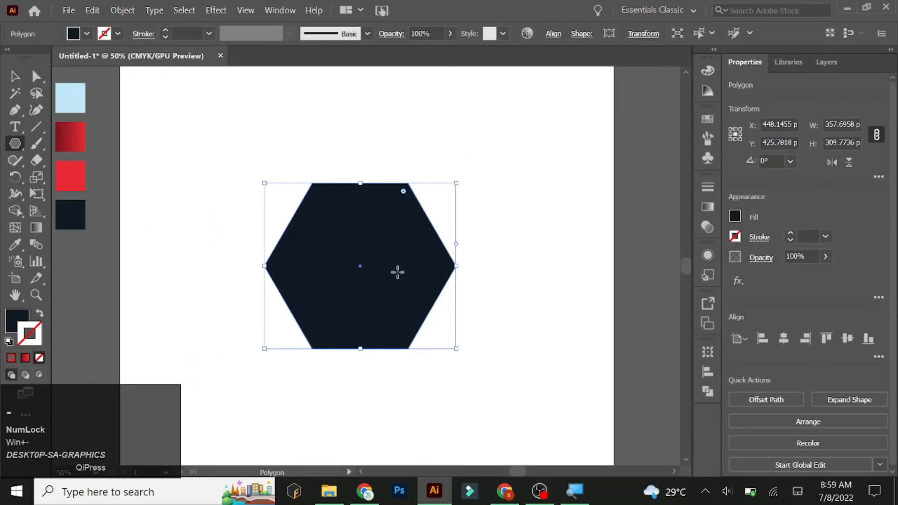
Step: Swap the hexagon's fill and stroke so only the outline is coloured, and set the stroke weight to 40 pt
click(39, 315)
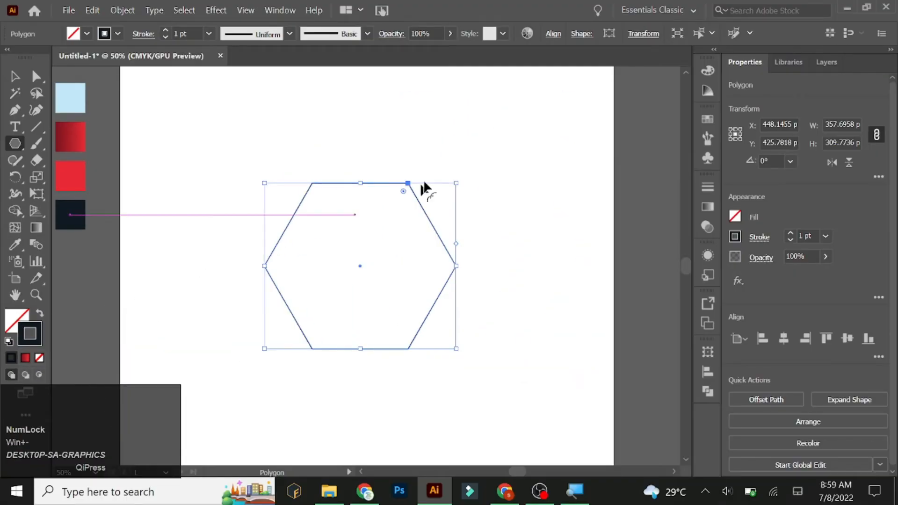
click(178, 31)
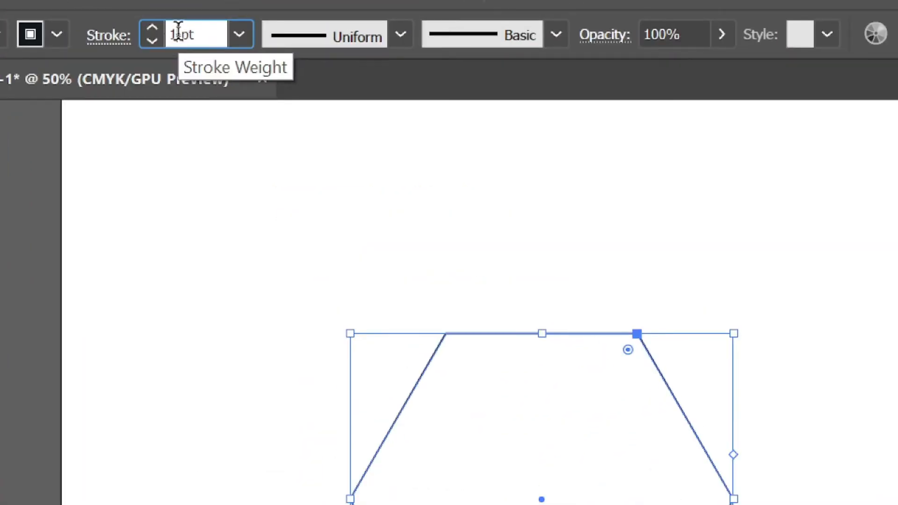
drag(179, 31, 164, 37)
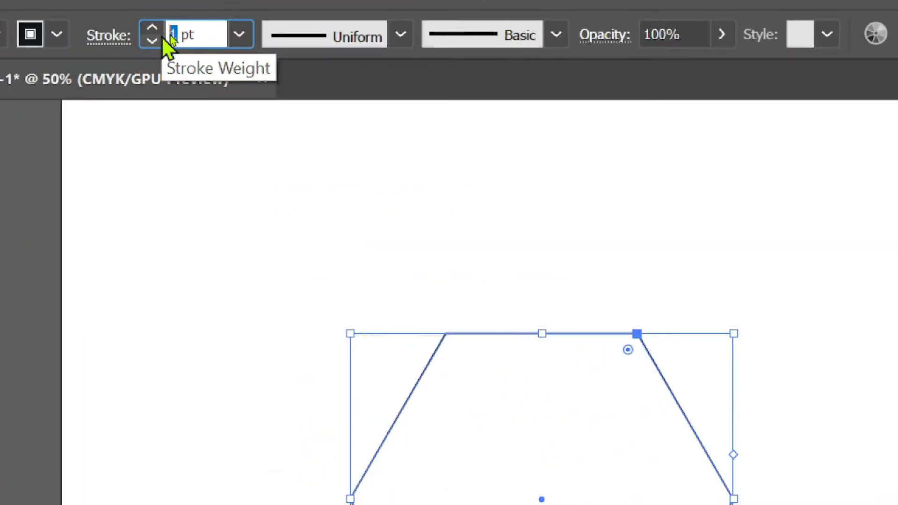
text(40)
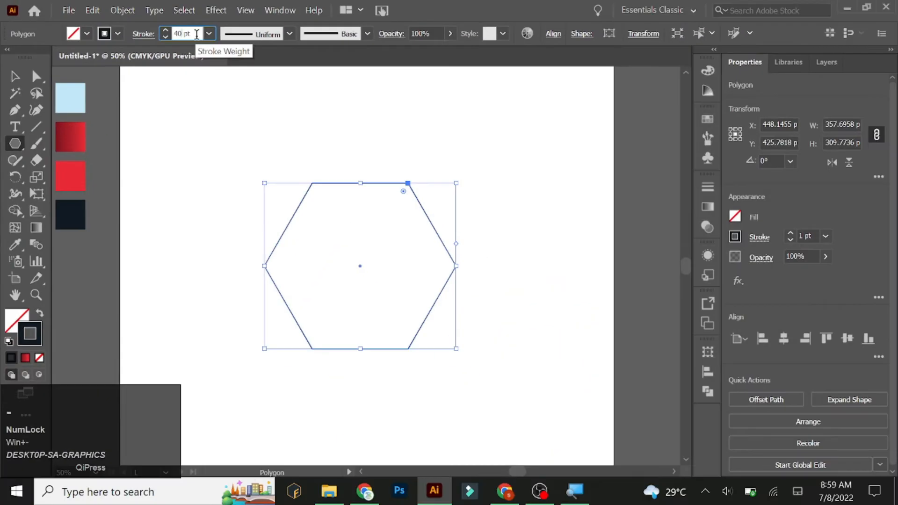
click(239, 34)
click(206, 38)
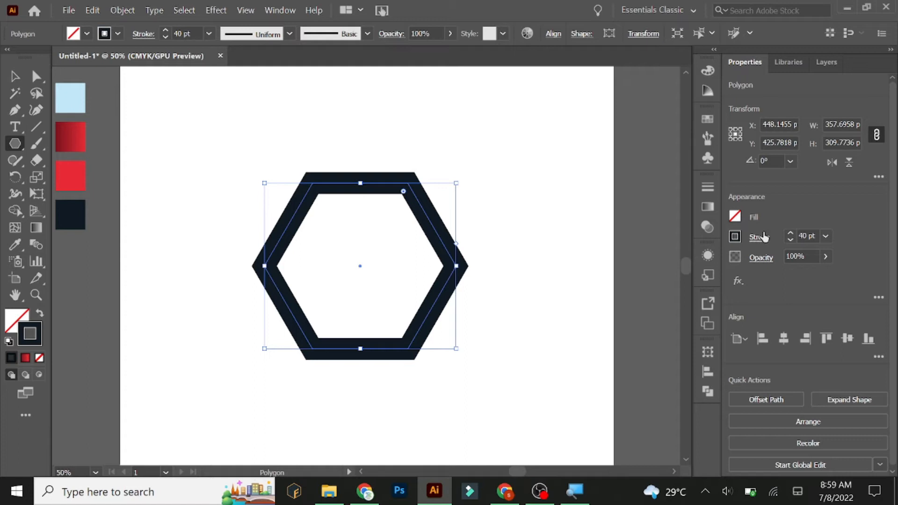
Step: Align the hexagon's stroke to the inside of its path
click(763, 245)
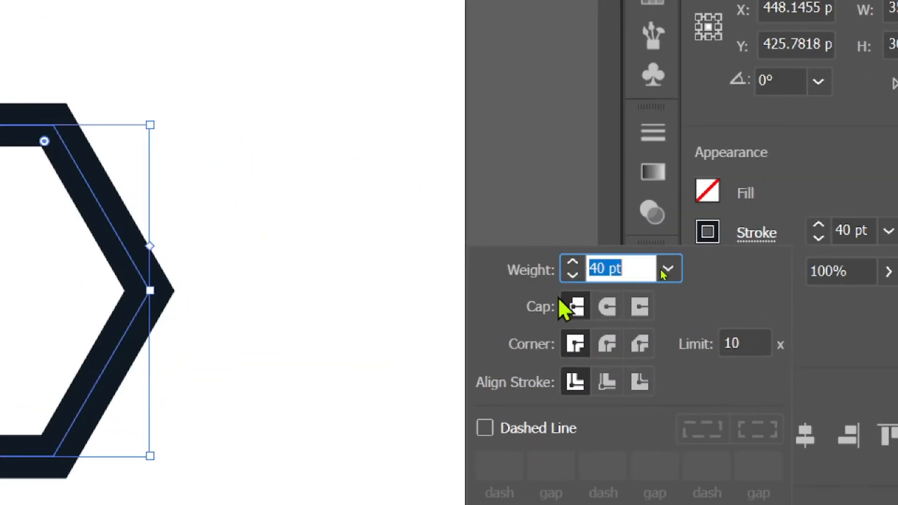
click(607, 387)
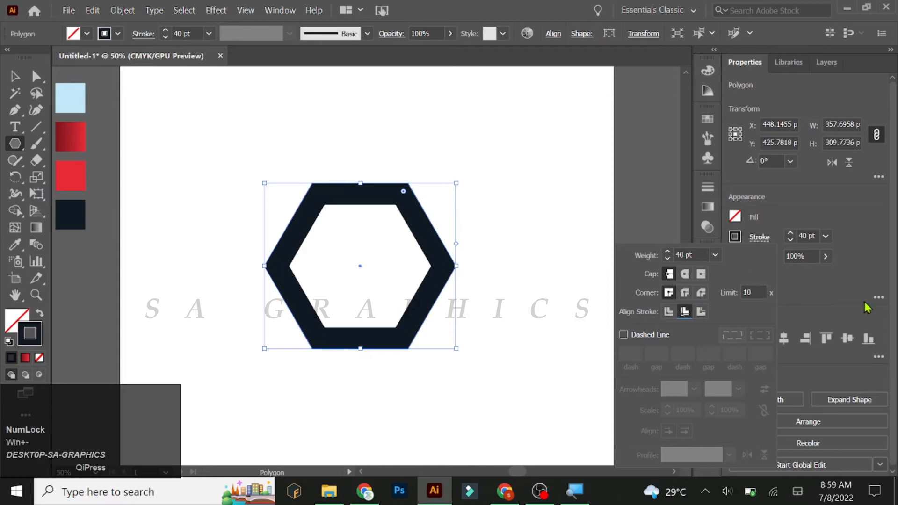
click(877, 300)
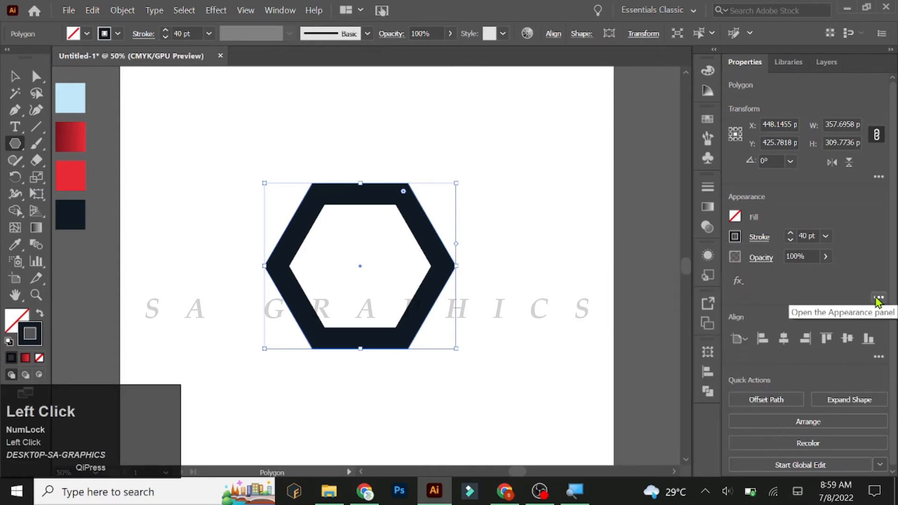
Step: Duplicate the hexagon's 40 pt stroke in its appearance attributes
click(879, 299)
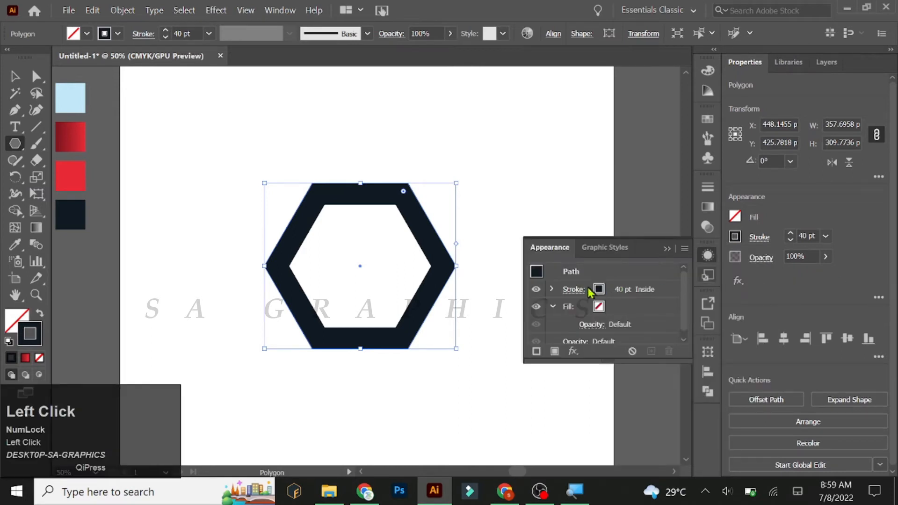
click(571, 291)
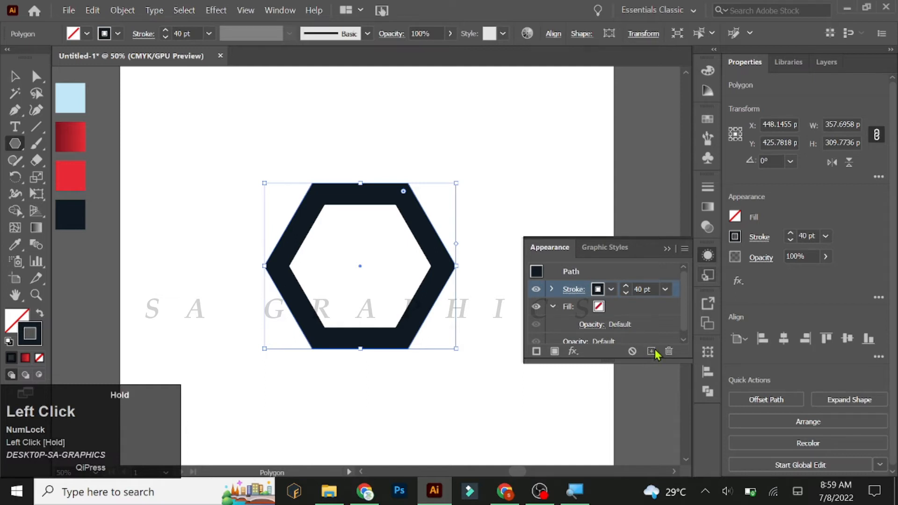
mouse_move(677, 291)
mouse_down()
mouse_move(662, 306)
mouse_move(652, 352)
mouse_up()
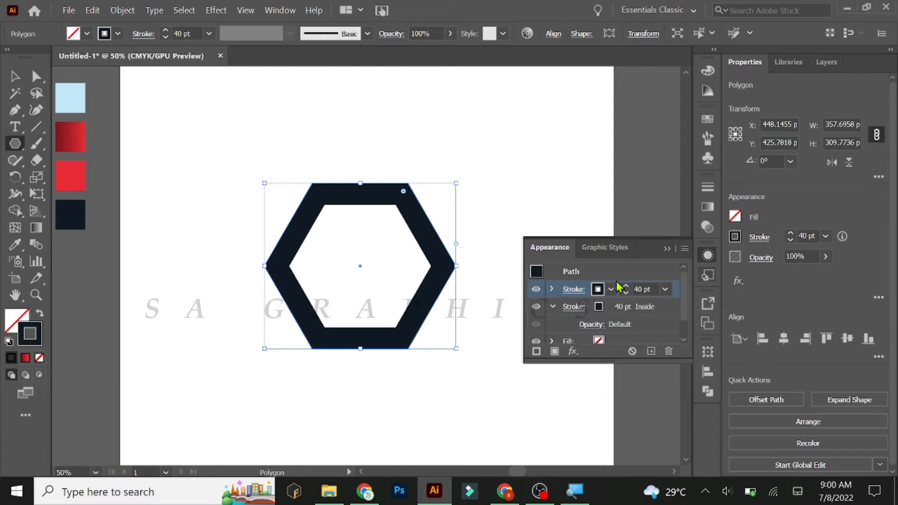
Step: Align the upper of the hexagon's two strokes to the outside of the path
click(573, 290)
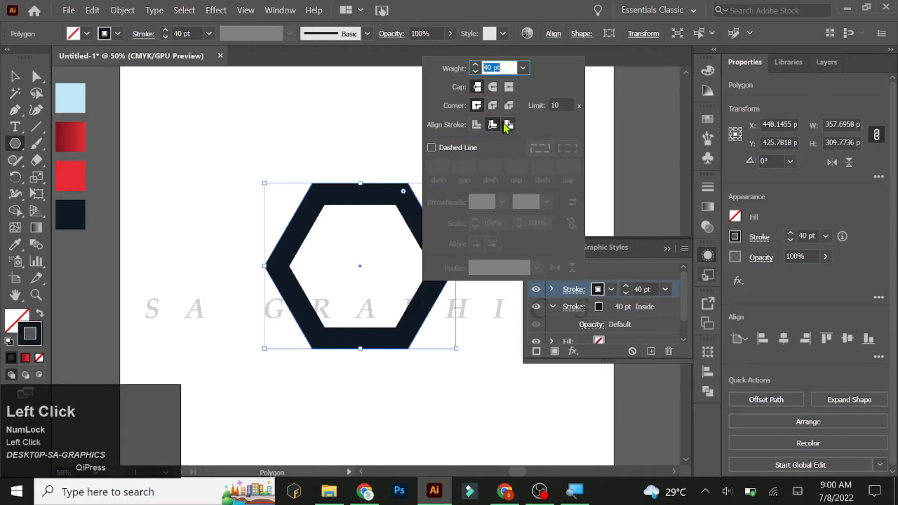
click(507, 126)
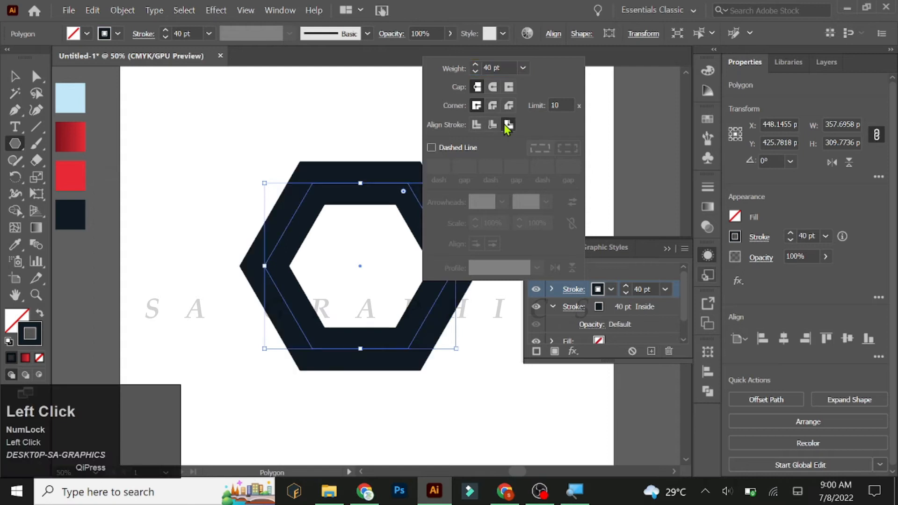
key(super+plus)
key(super+minus)
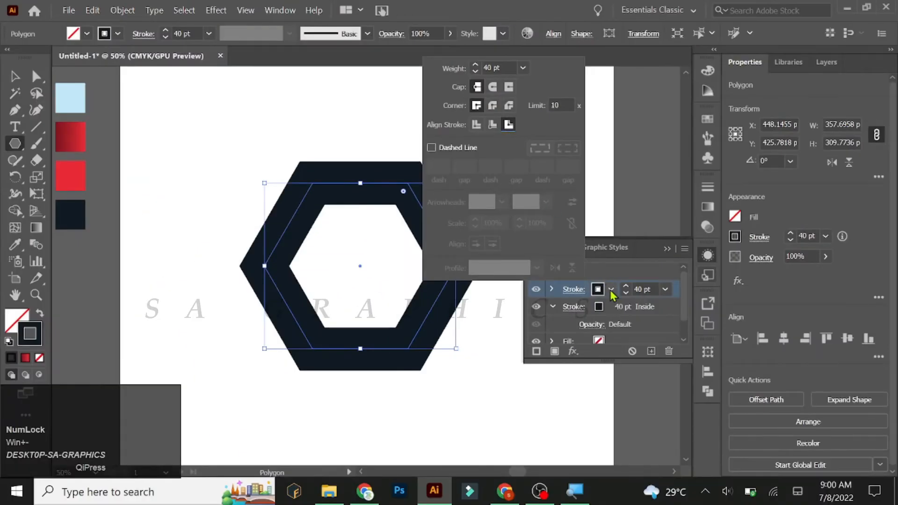
click(612, 295)
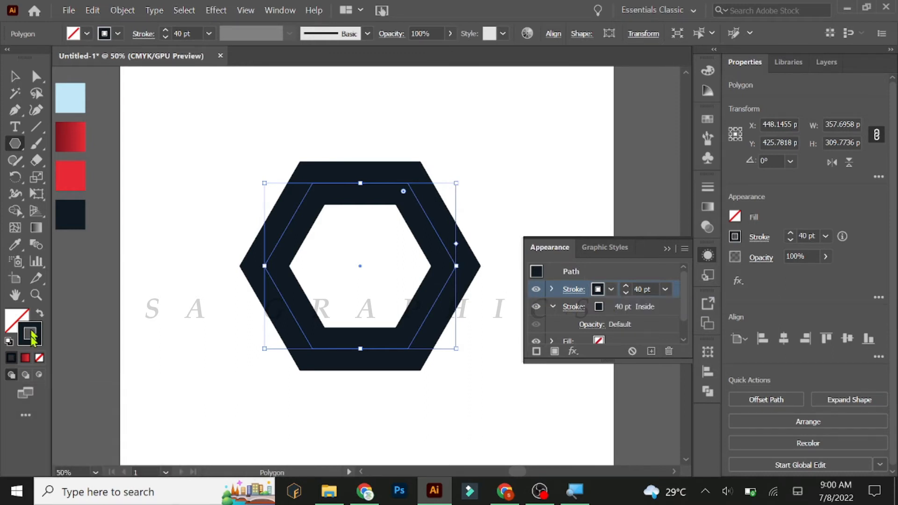
Step: Apply the dark-to-bright red gradient to the hexagon's outside stroke
click(26, 359)
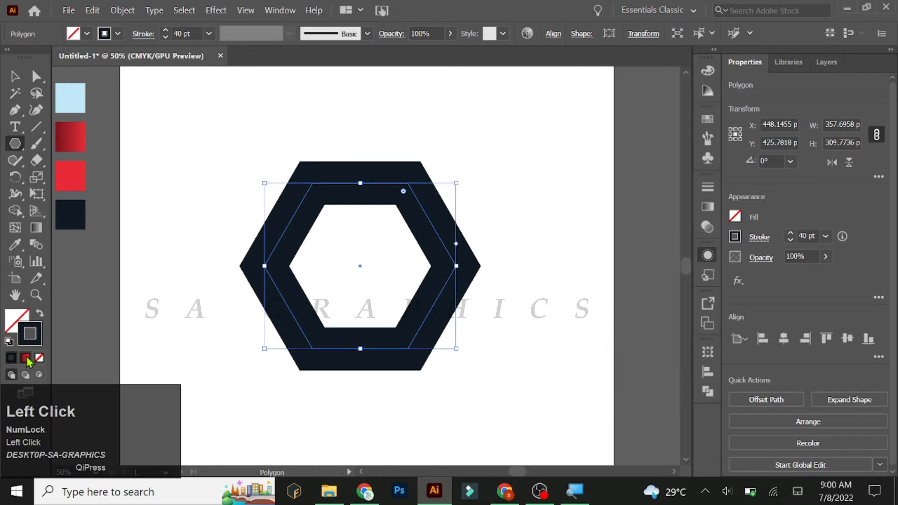
key(super+plus)
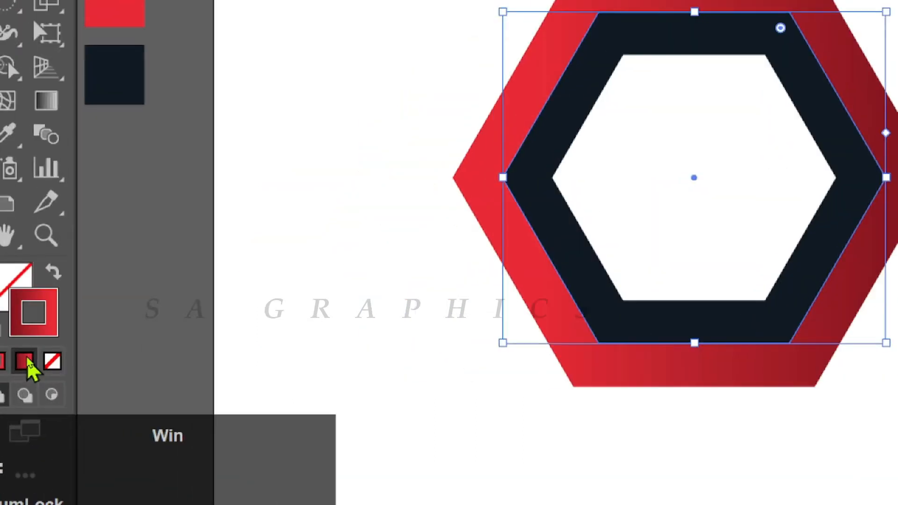
key(super+minus)
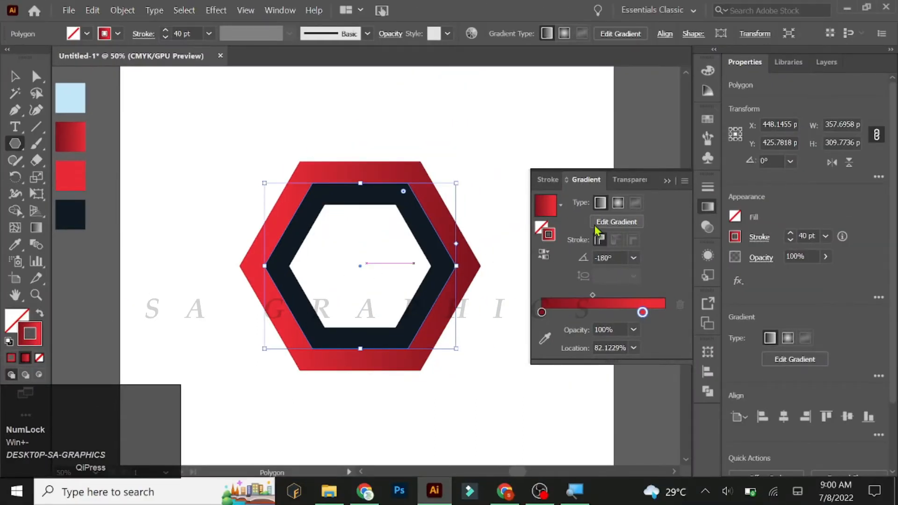
Step: Apply the red gradient to the inside stroke and reverse its direction, with the bright red stop at 23.3706%
click(879, 298)
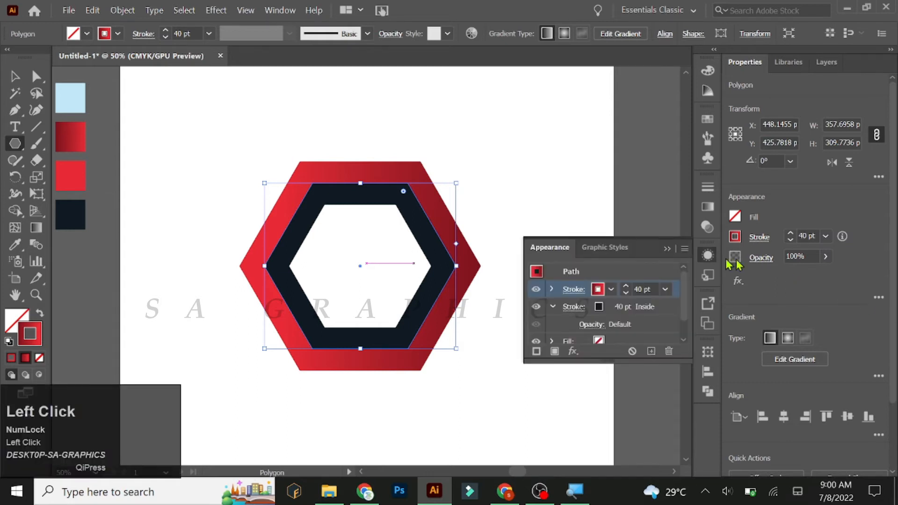
click(611, 309)
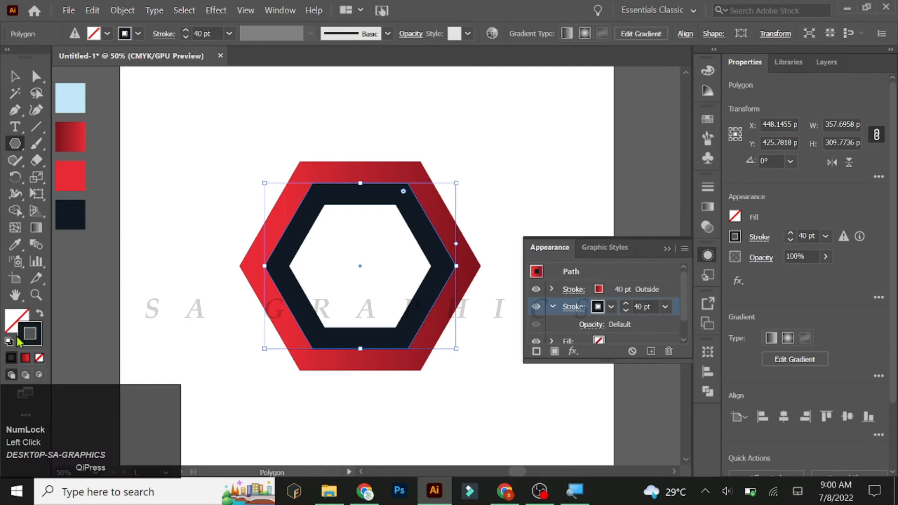
click(25, 359)
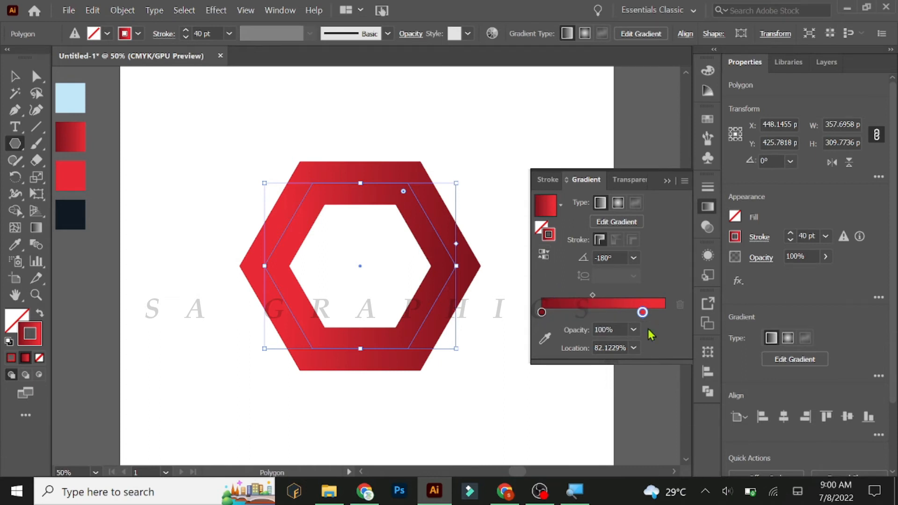
drag(541, 313, 571, 315)
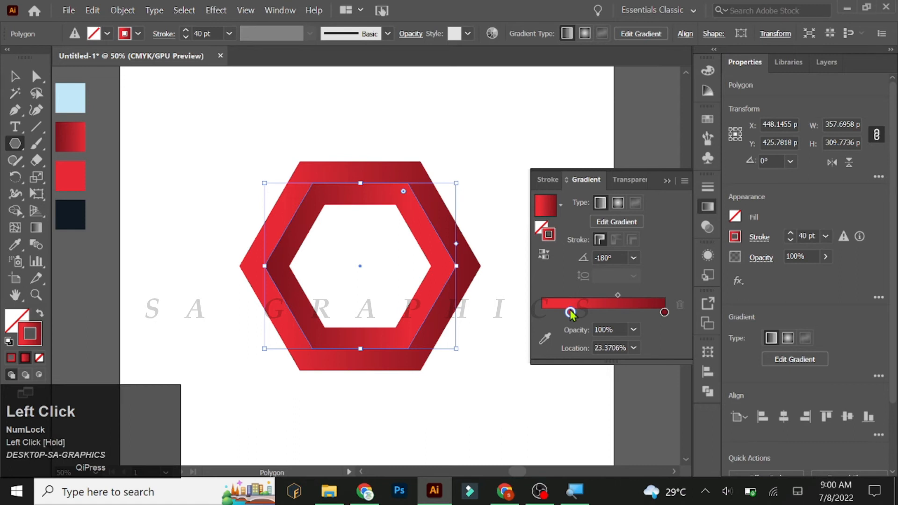
Step: Shift the outside stroke's gradient stops, placing the dark red stop at 26.4433% and the bright red stop at 100%
click(878, 297)
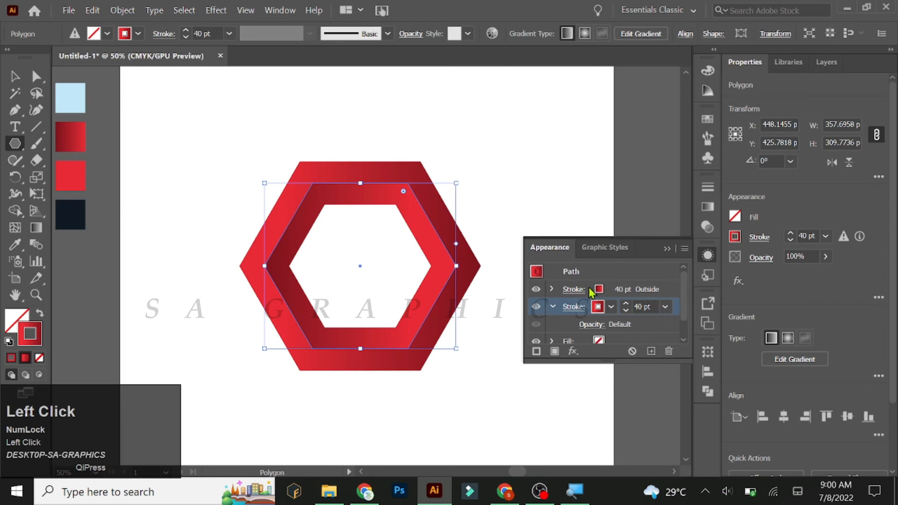
click(590, 291)
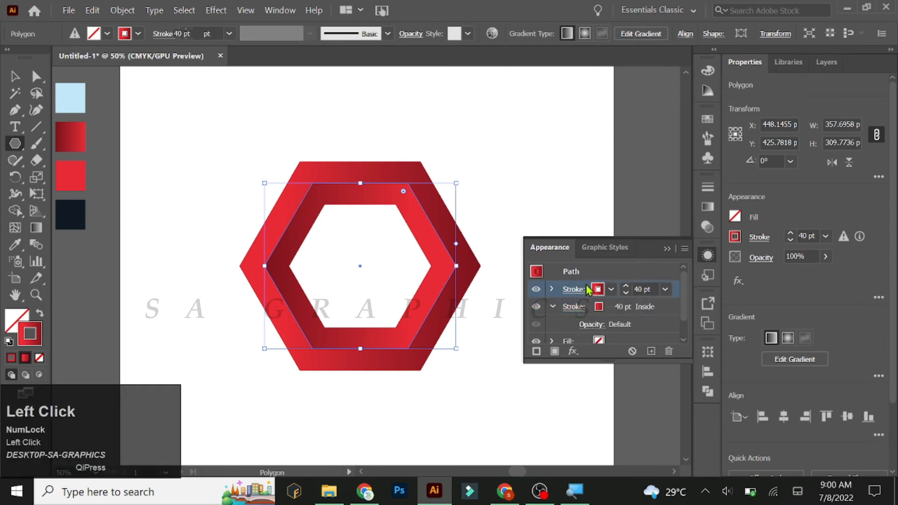
click(665, 251)
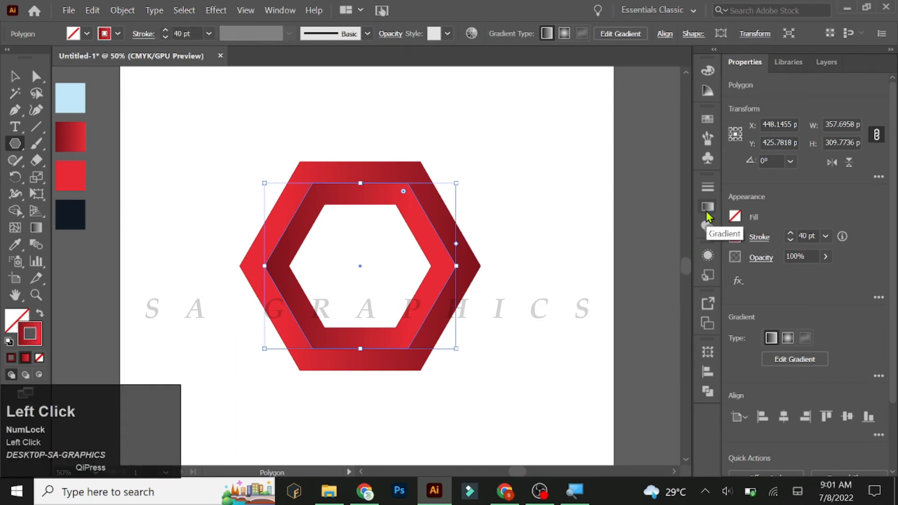
click(708, 207)
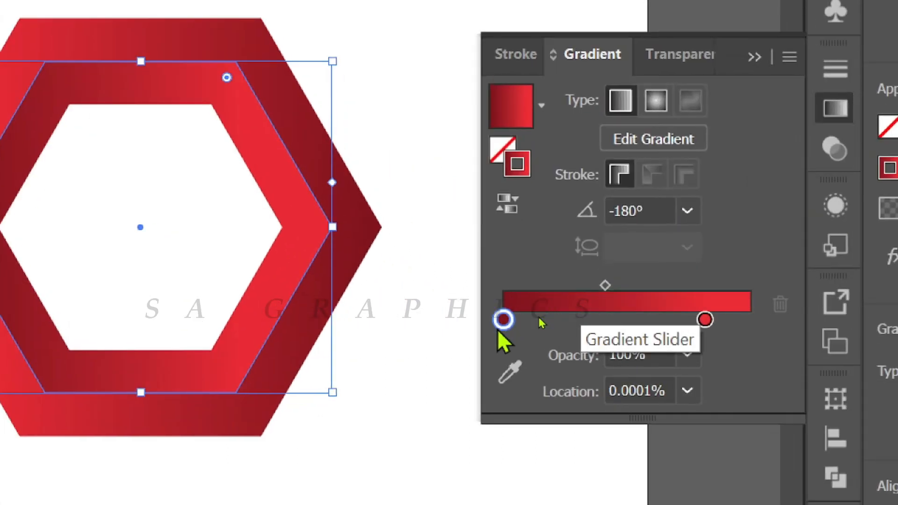
click(504, 322)
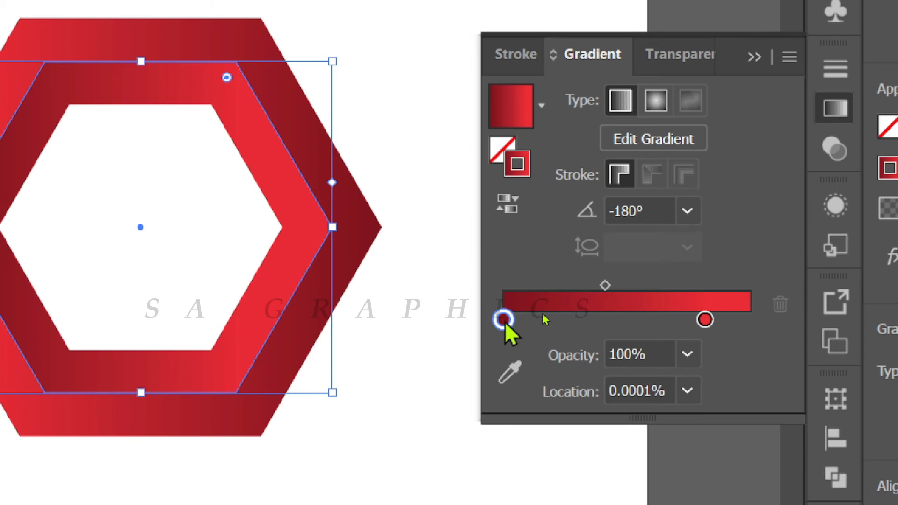
drag(707, 317, 633, 318)
drag(516, 310, 696, 322)
drag(504, 321, 568, 319)
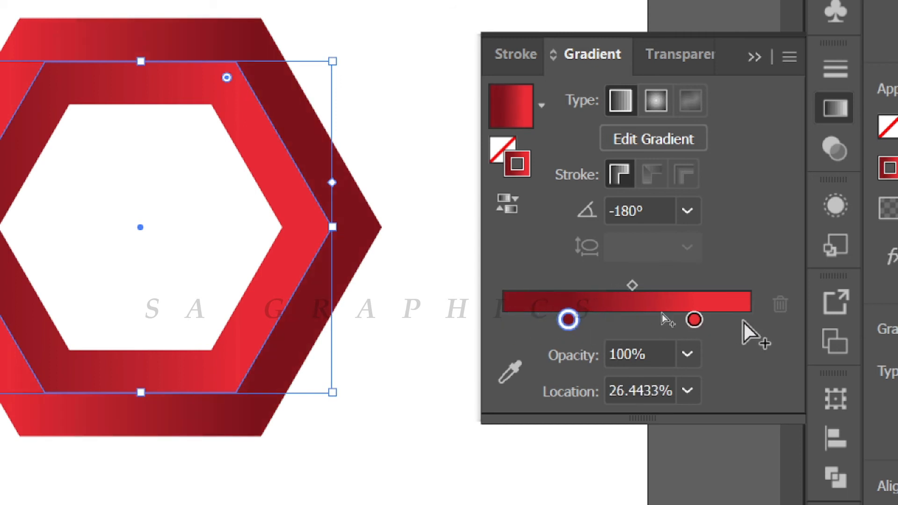
drag(696, 320, 788, 317)
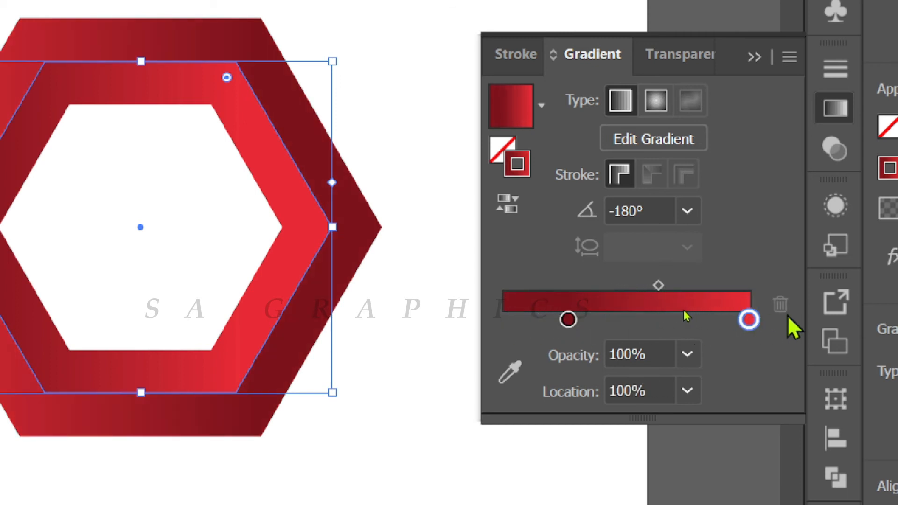
Step: Refine the outside stroke's gradient by moving its midpoint and bright red stop toward the dark end and the dark red stop to 15.6425%
drag(657, 283, 631, 285)
drag(749, 322, 711, 323)
drag(570, 318, 543, 317)
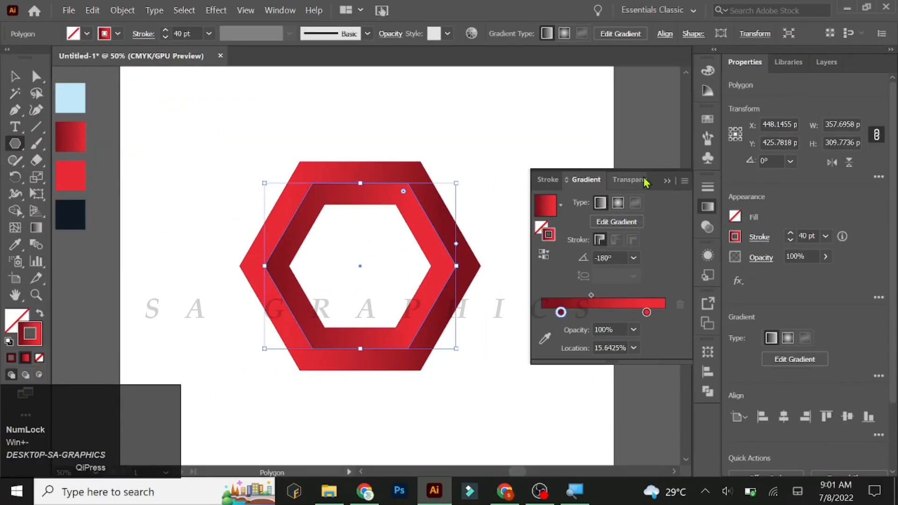
click(668, 182)
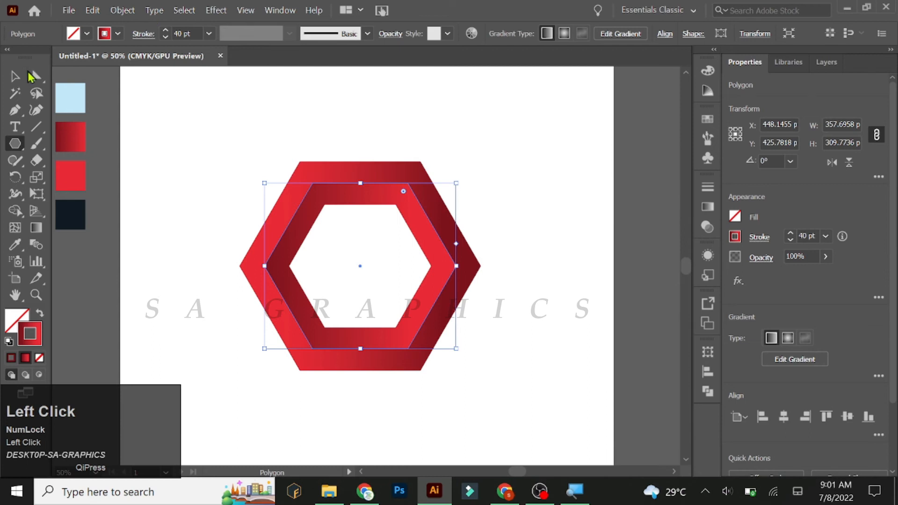
Step: Deselect the hexagon and fit the whole artboard in the window
click(15, 76)
click(187, 188)
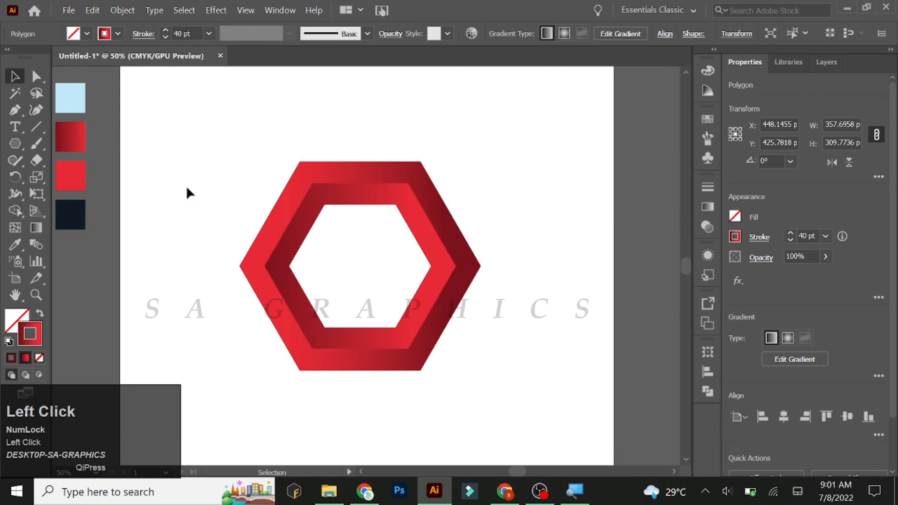
key(ctrl+0)
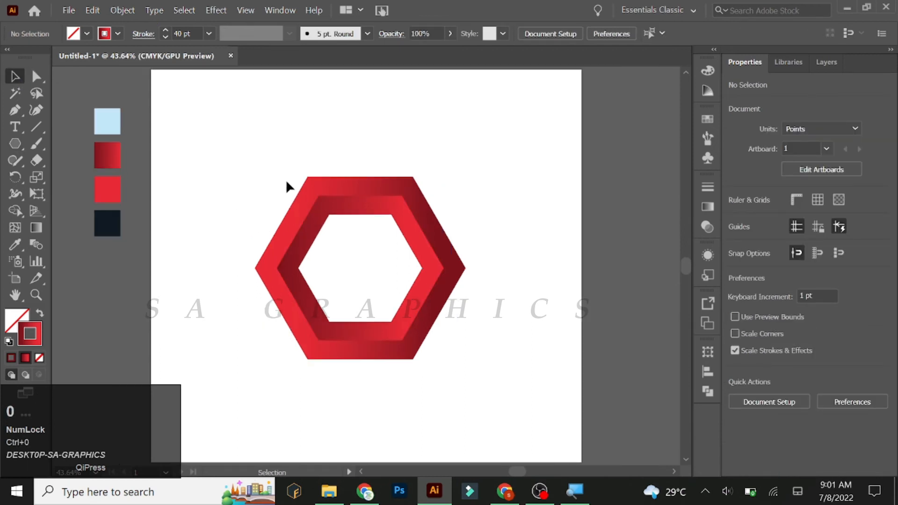
Step: Draw a rectangle about 925 by 842 pt covering the whole artboard with the Rectangle tool
right_click(14, 148)
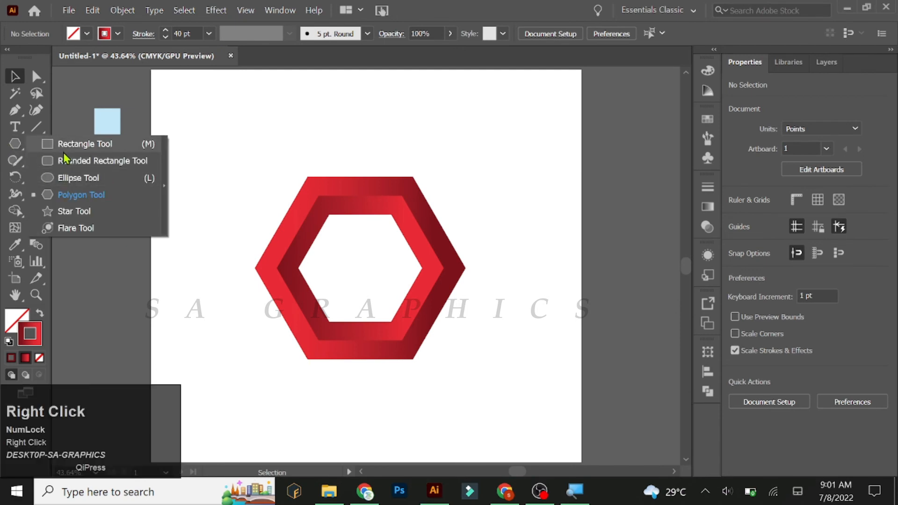
key(super+plus)
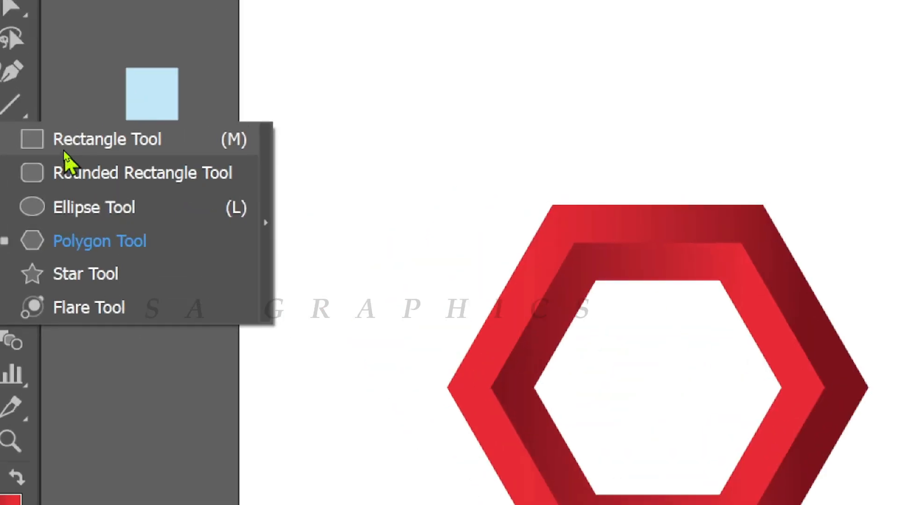
click(65, 150)
key(super+minus)
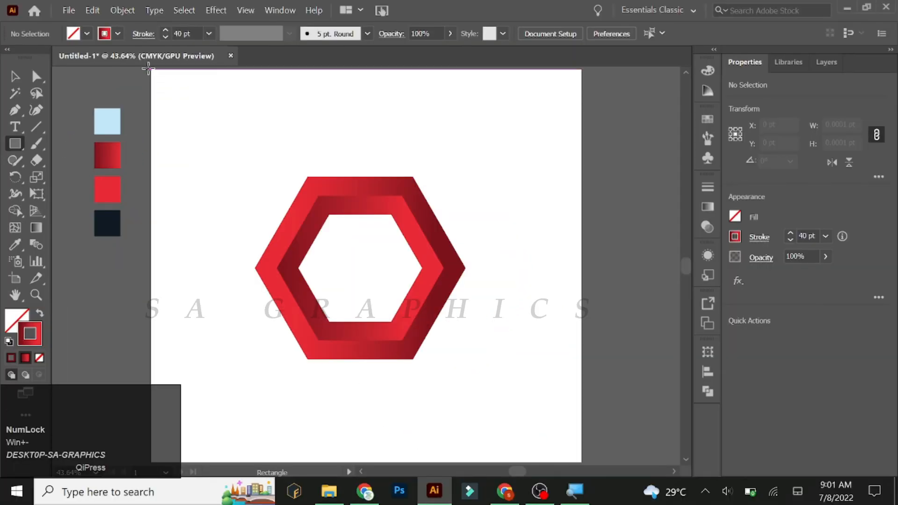
mouse_move(152, 71)
mouse_down()
mouse_move(438, 384)
mouse_move(513, 445)
mouse_move(556, 455)
mouse_move(569, 421)
mouse_move(584, 433)
mouse_up()
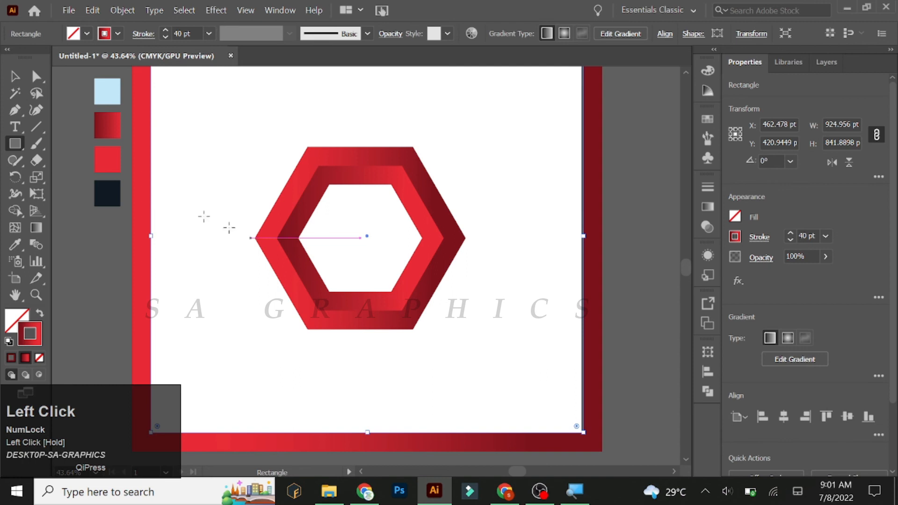
Step: Apply the dark navy swatch square's colour to the artboard-sized rectangle with the Eyedropper
click(15, 244)
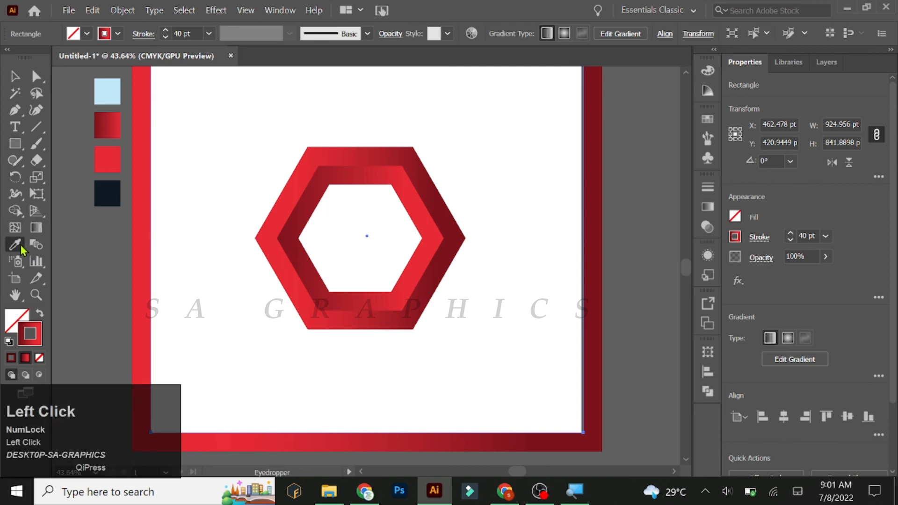
key(super+equal)
key(super+equal)
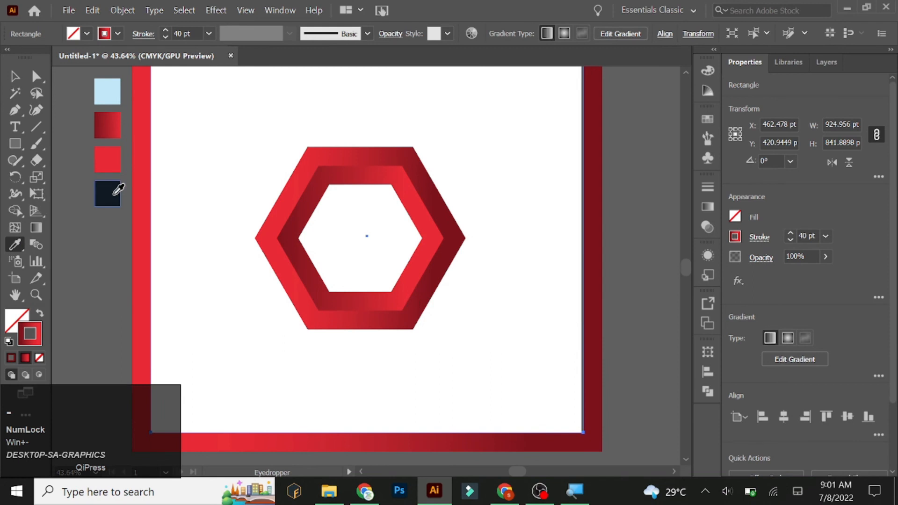
click(209, 143)
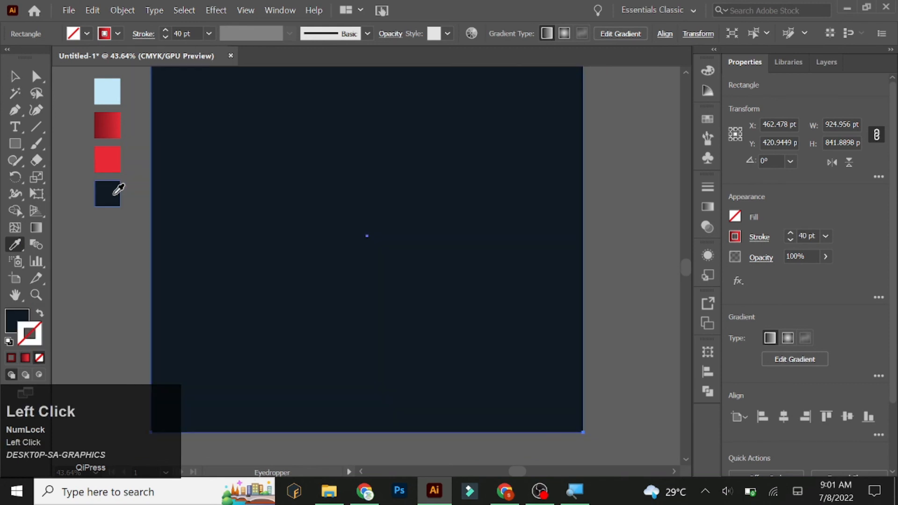
Step: Send the navy background rectangle to the back behind the hexagon, deselect it and fit the artboard in the window
click(20, 81)
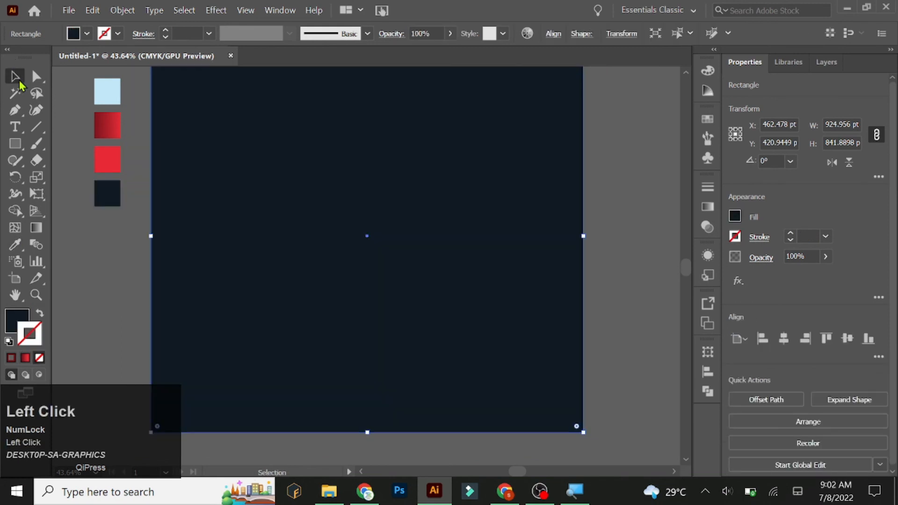
right_click(348, 207)
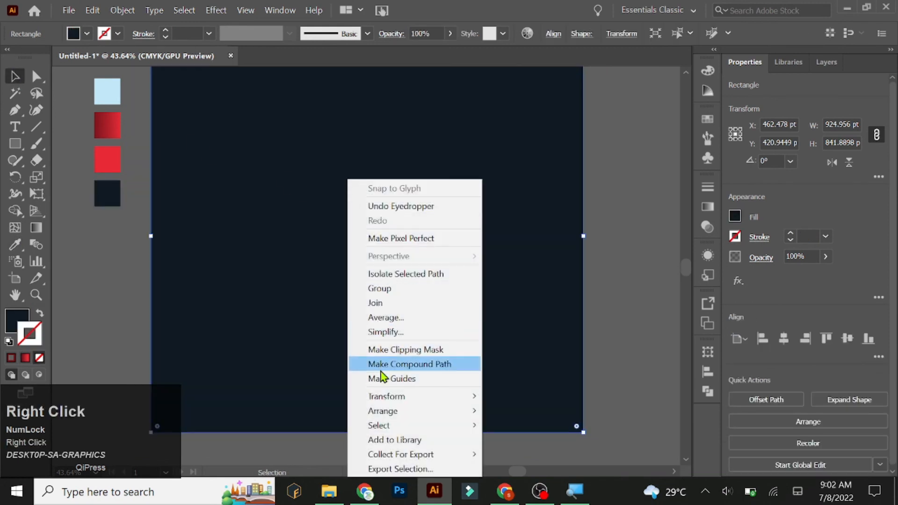
right_click(346, 341)
mouse_move(375, 413)
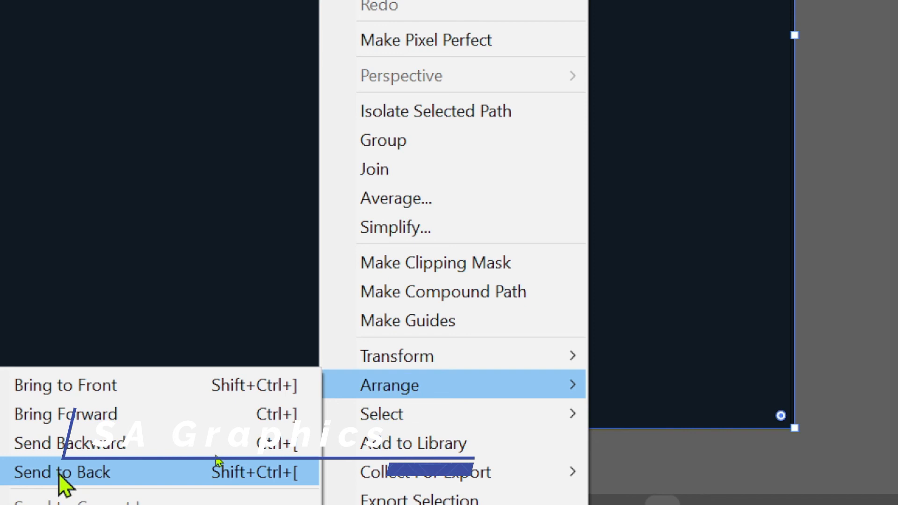
click(60, 473)
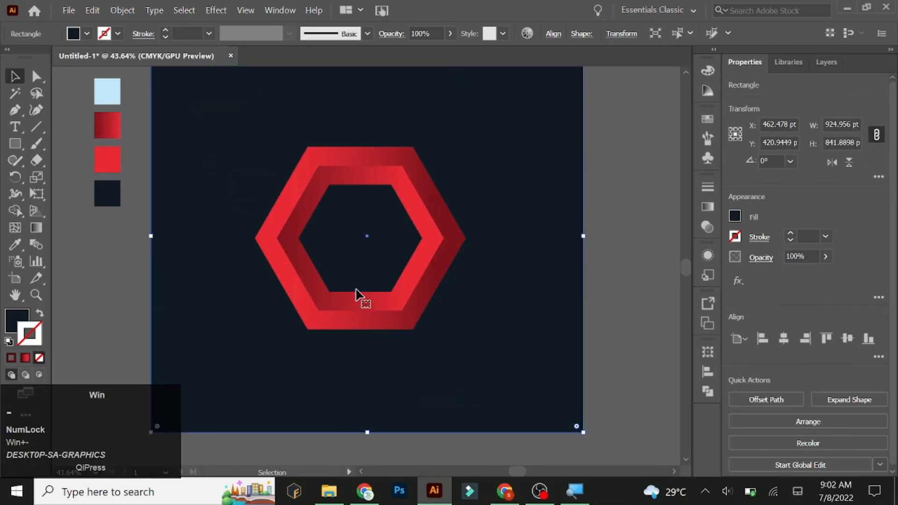
click(625, 339)
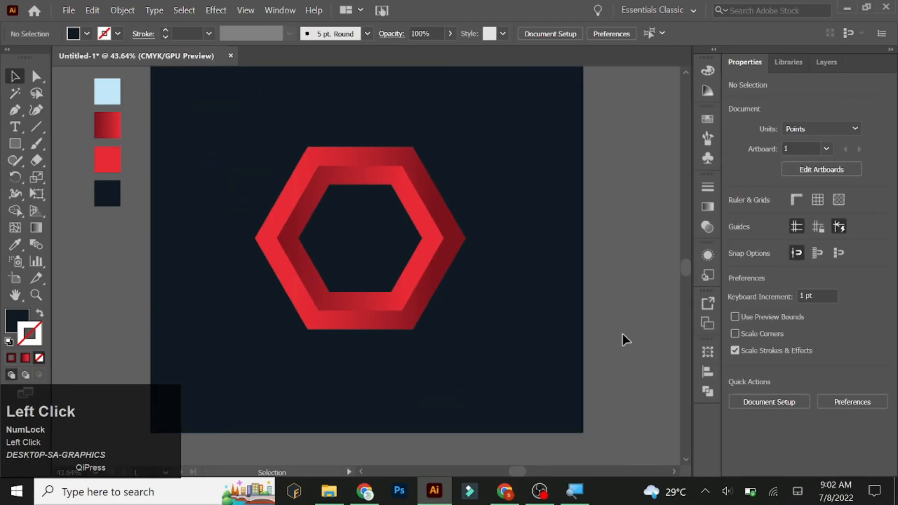
key(ctrl+0)
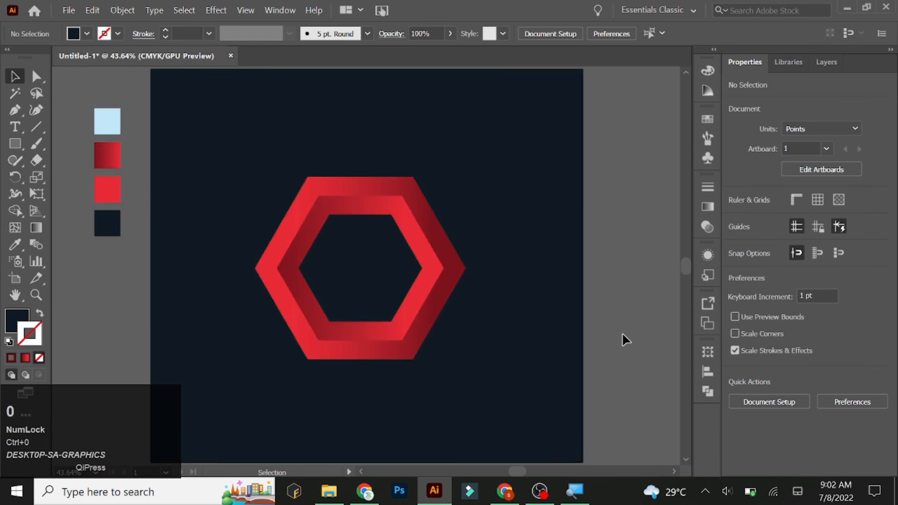